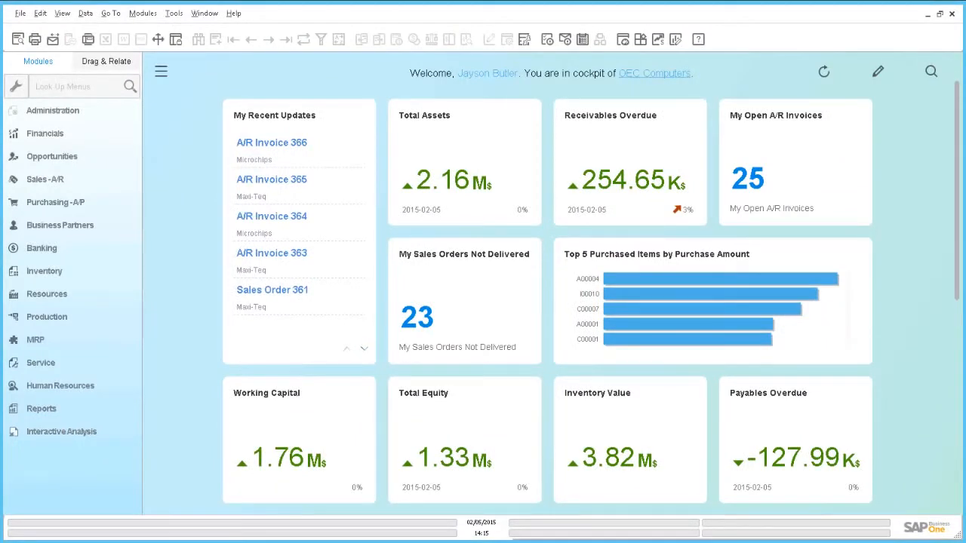
- Create a new dashboard in the Pervasive Analytics Designer, using the Sales Revenue Analysis analytic view as its base data source
click(675, 40)
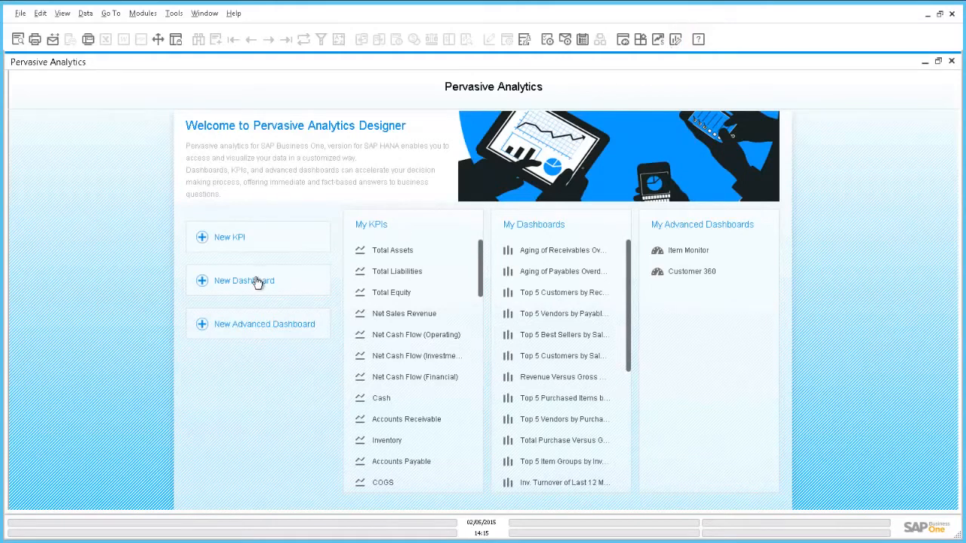
click(256, 282)
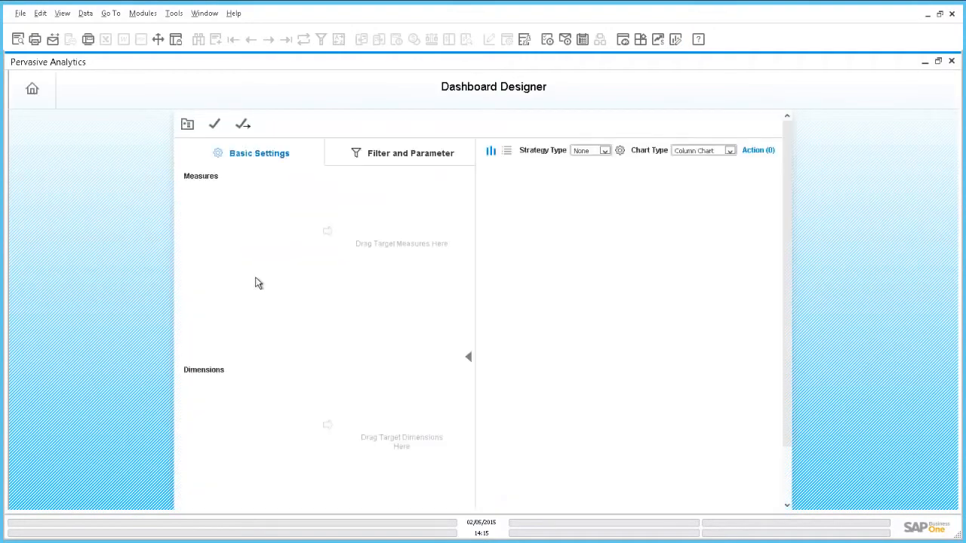
click(188, 126)
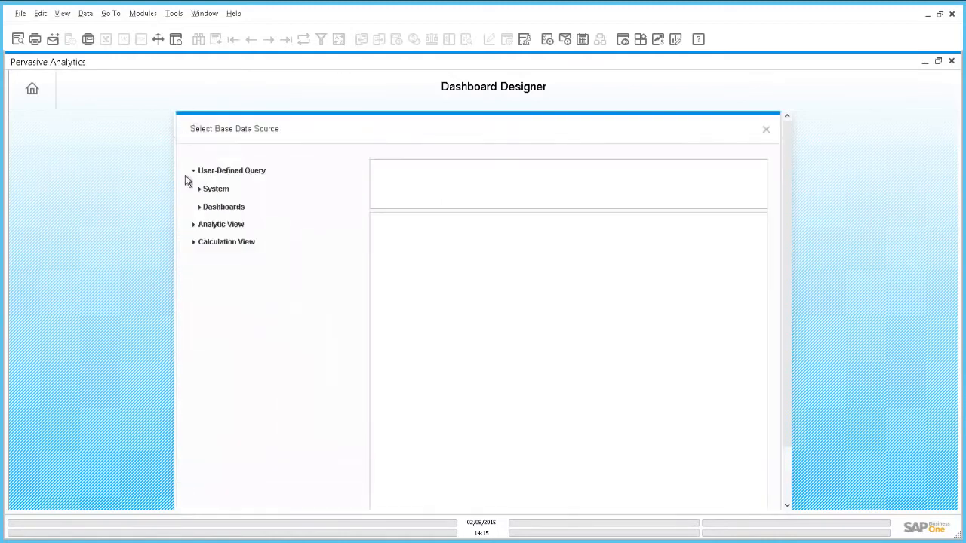
click(195, 225)
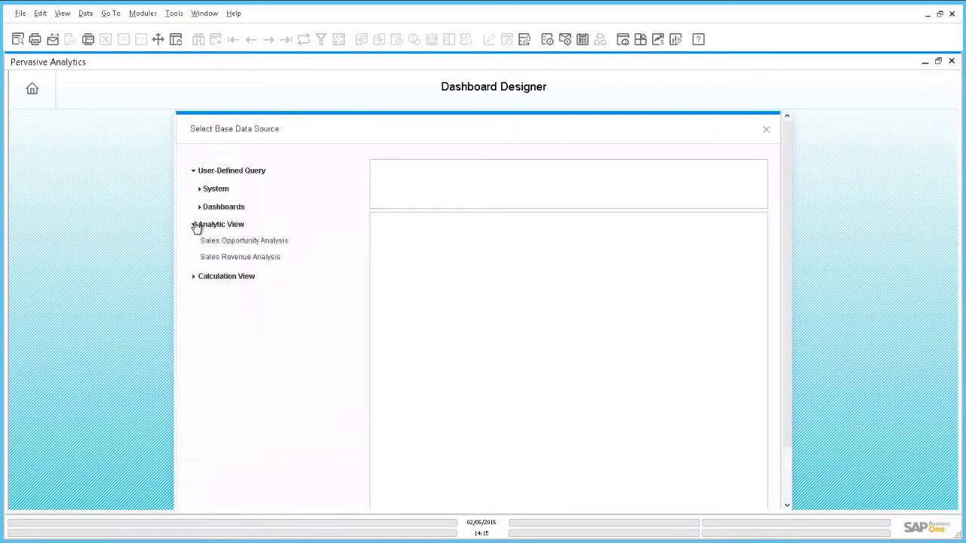
click(255, 260)
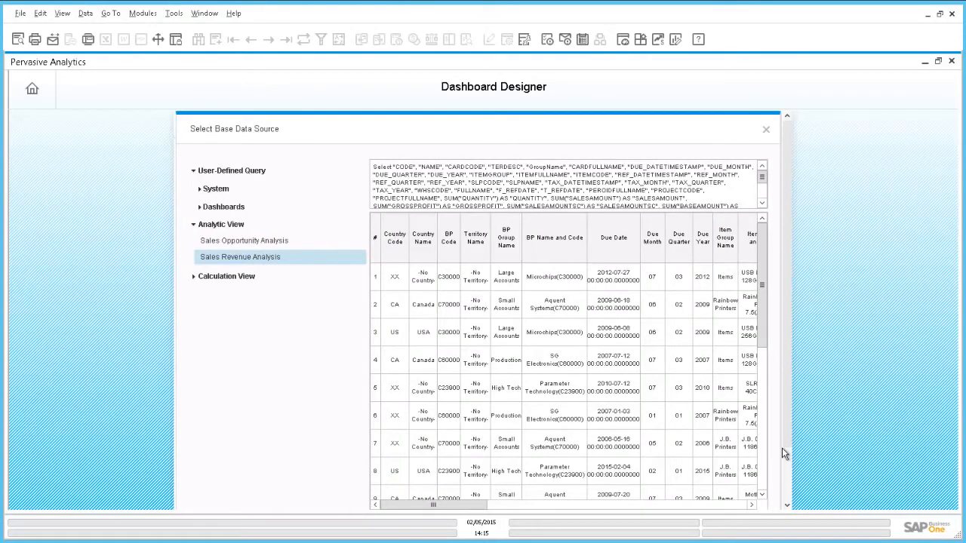
scroll(784, 459, down, 2)
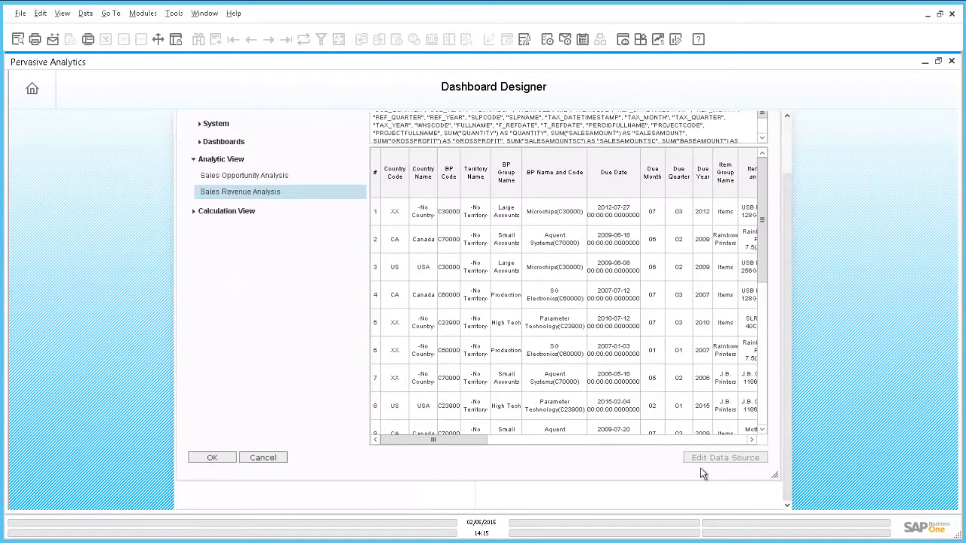
click(213, 458)
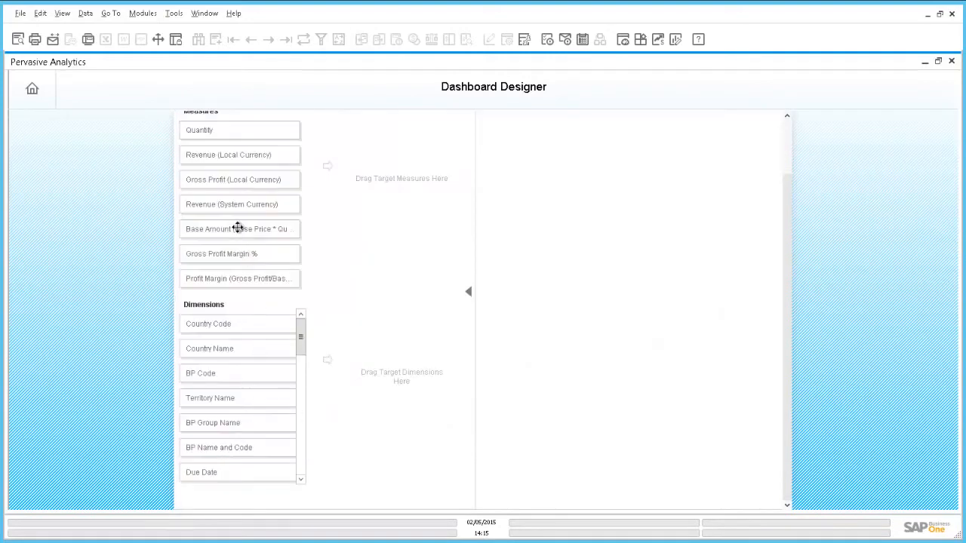
- Add Revenue (Local Currency) as the target measure and Item Name and Code as the target dimension
drag(235, 156, 390, 209)
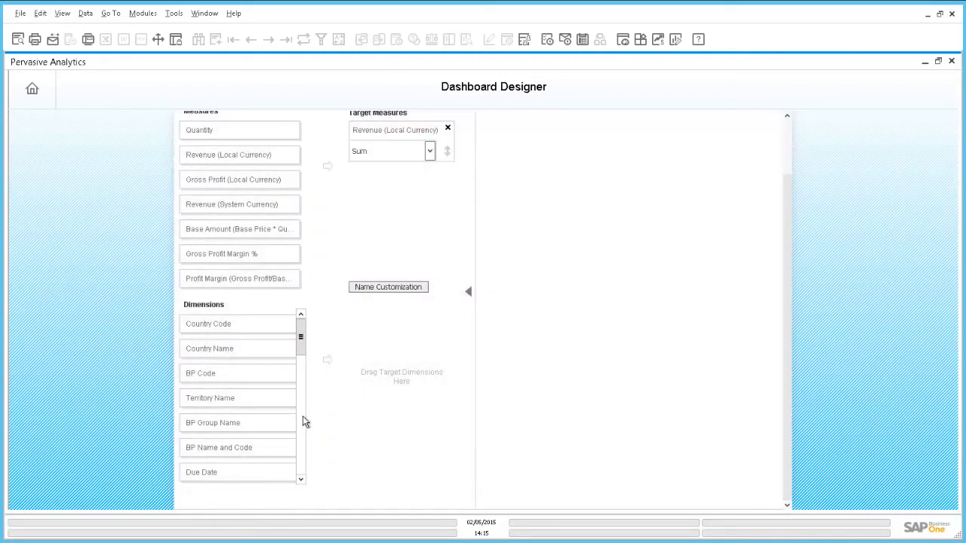
scroll(302, 418, down, 2)
drag(264, 444, 392, 384)
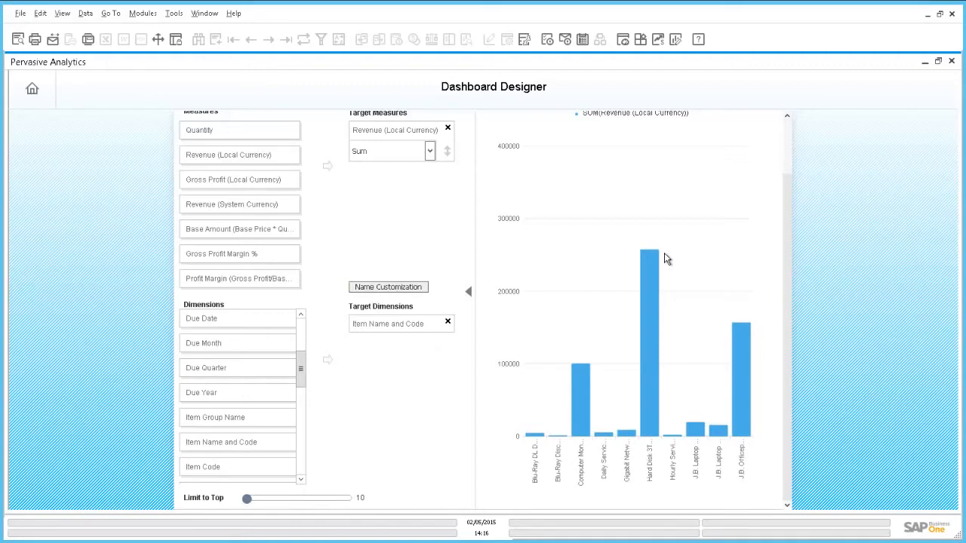
- Apply the ABC Analysis strategy to the chart with percentages of A 75, B 15 and C 10
scroll(784, 165, up, 2)
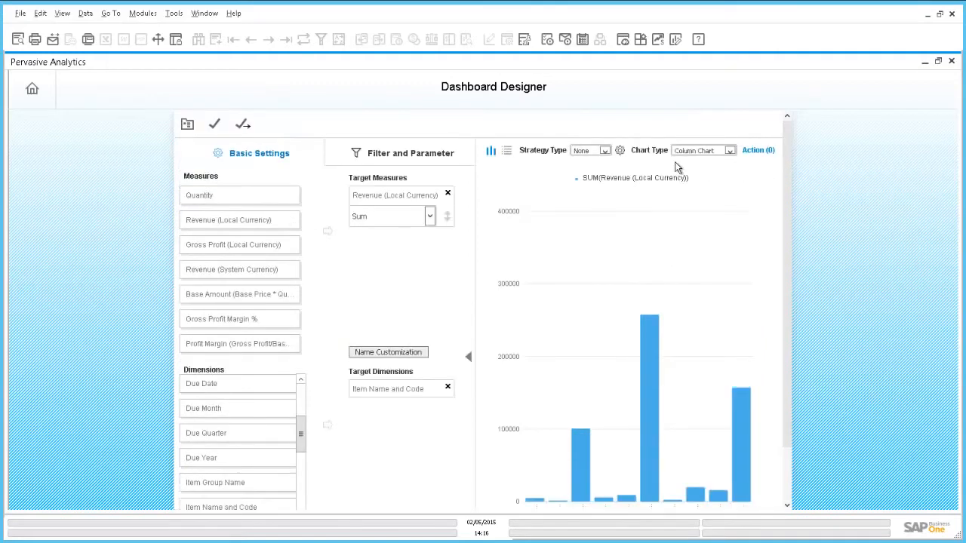
click(604, 152)
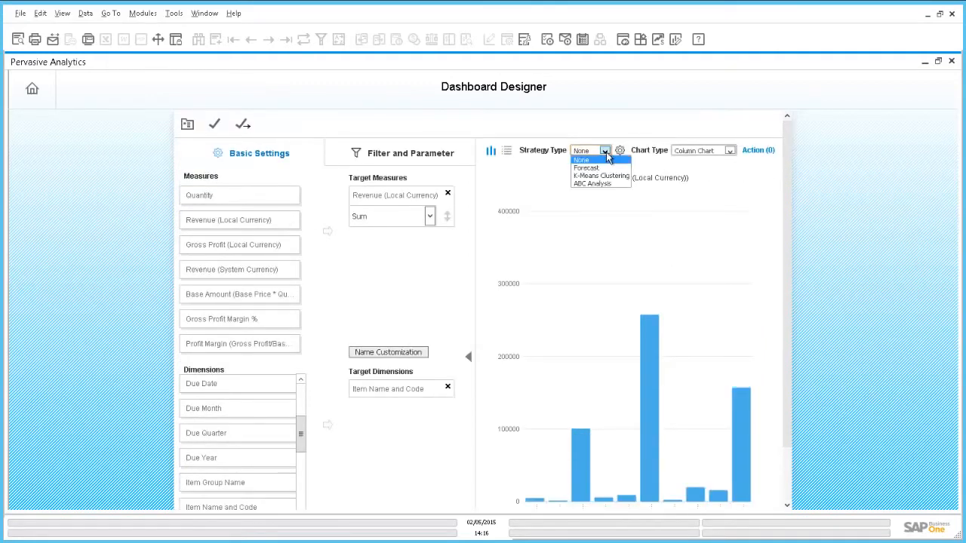
click(623, 190)
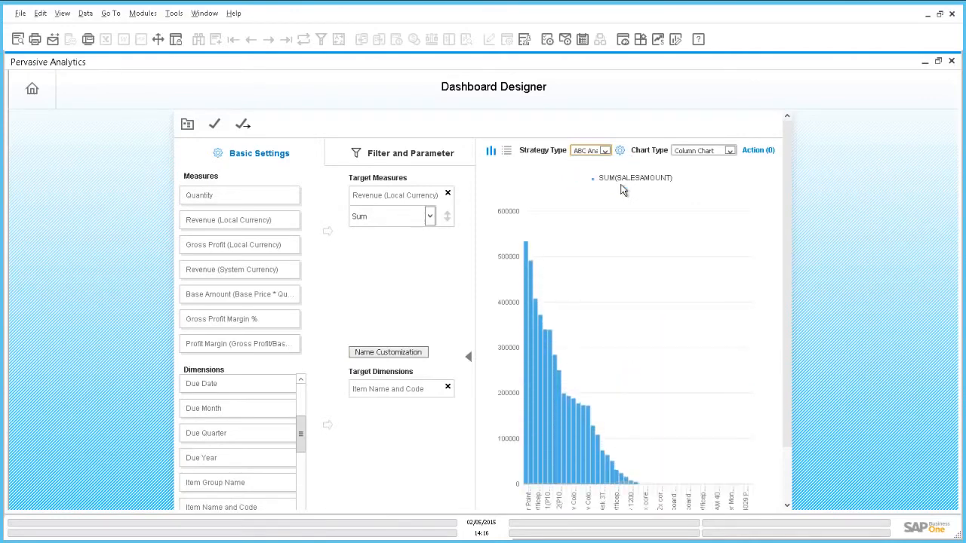
click(620, 151)
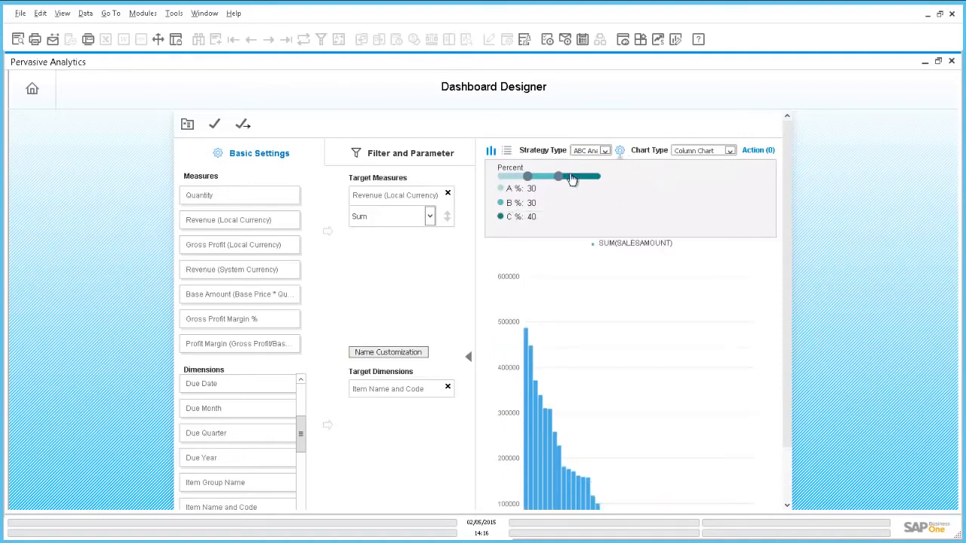
drag(562, 177, 591, 184)
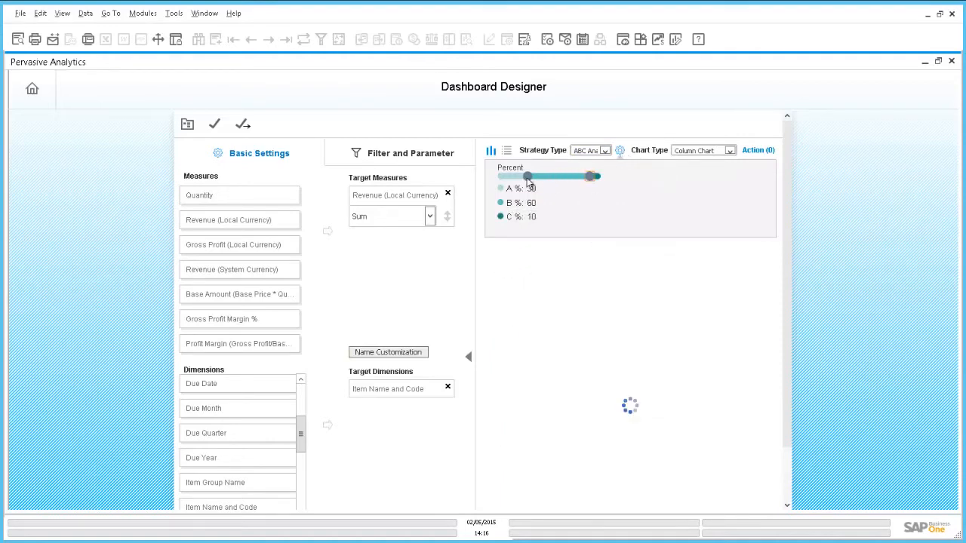
drag(527, 177, 573, 183)
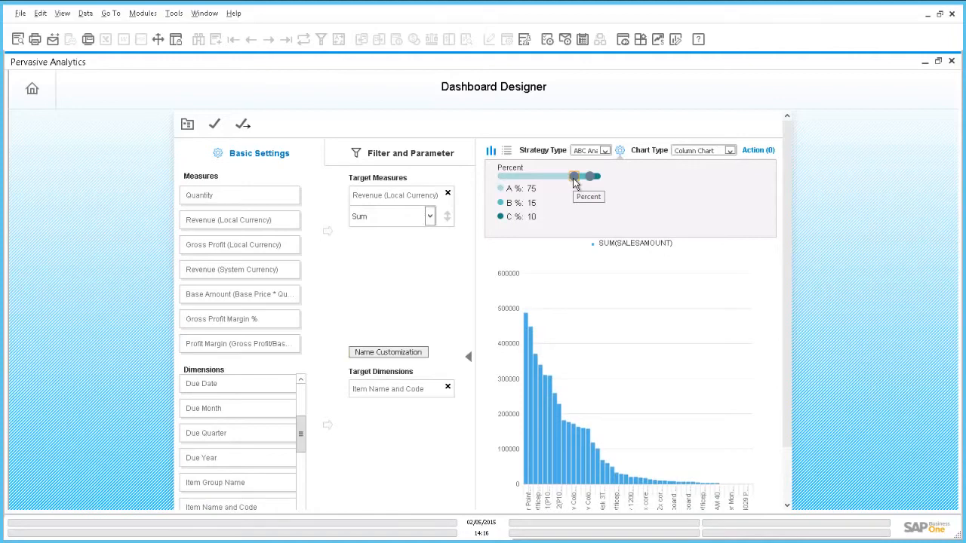
- Save the dashboard as "ABC Classification Products" and close the Pervasive Analytics window
click(215, 126)
text(A)
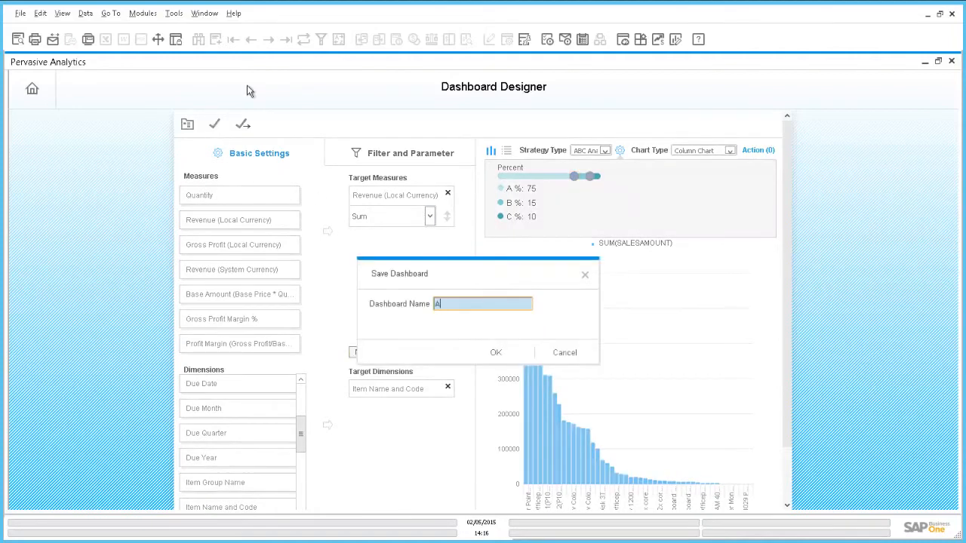
text(BC Classification Products)
click(497, 354)
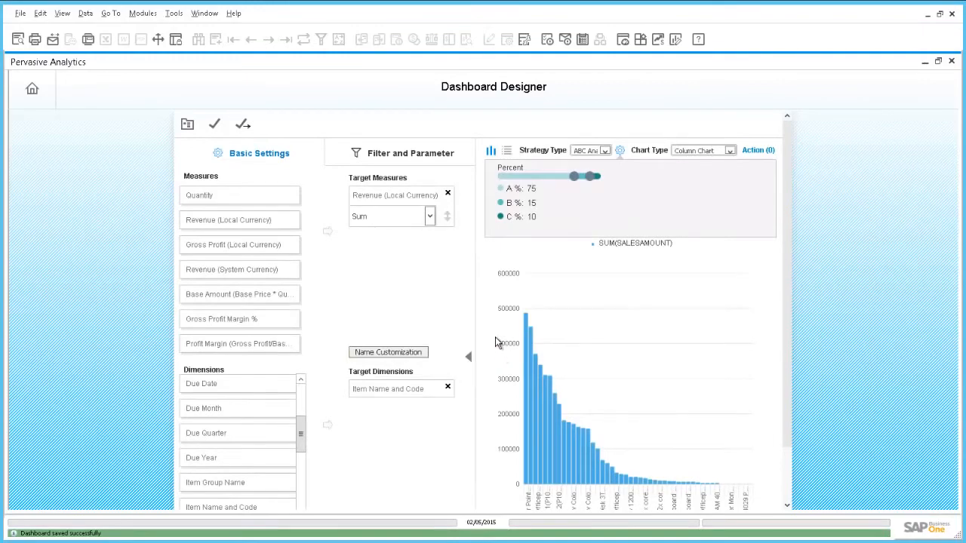
click(951, 62)
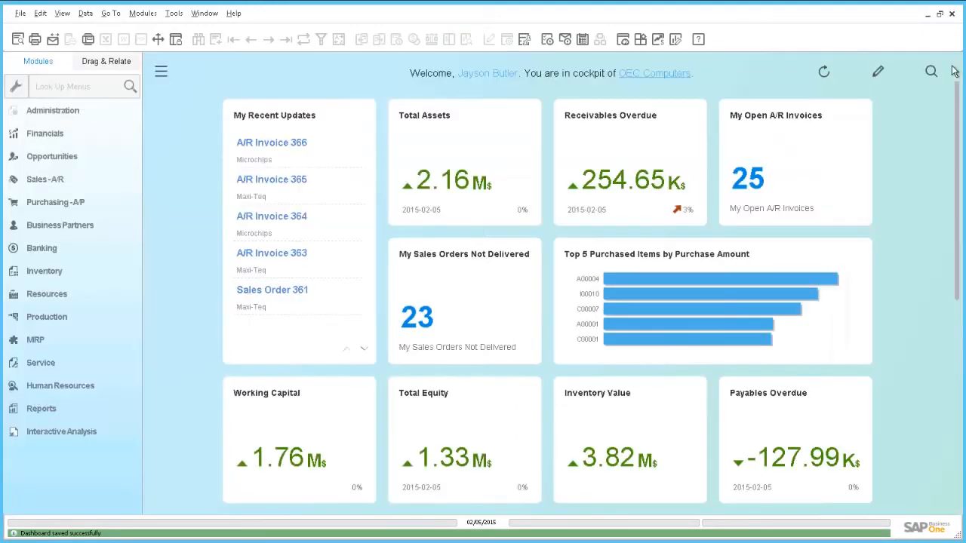
- Edit the cockpit and add the ABC Classification Products dashboard from the Widget Gallery
click(880, 72)
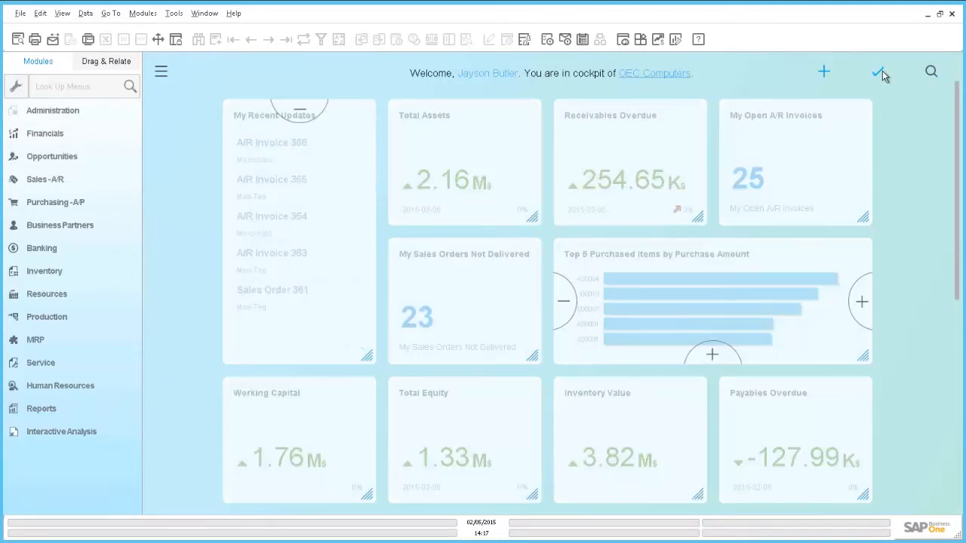
click(825, 72)
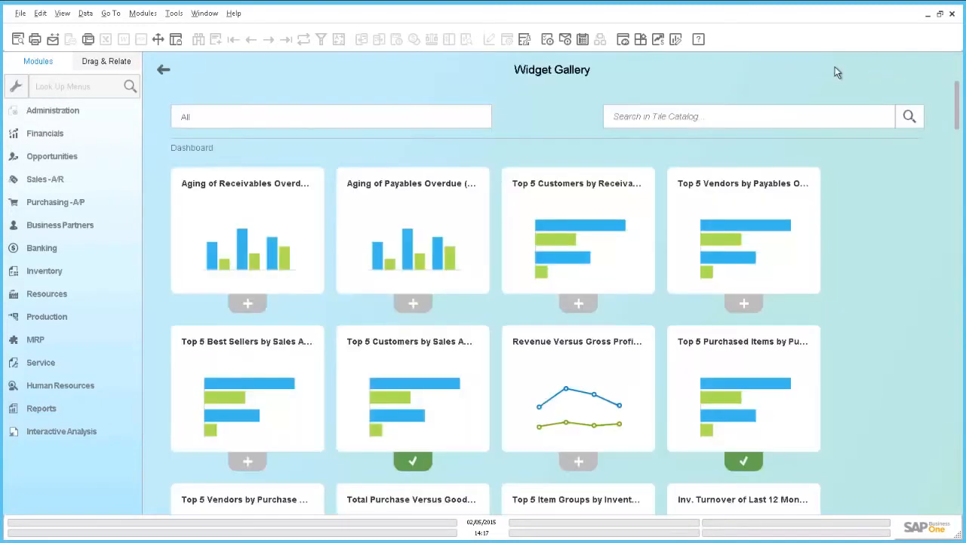
click(957, 180)
click(957, 179)
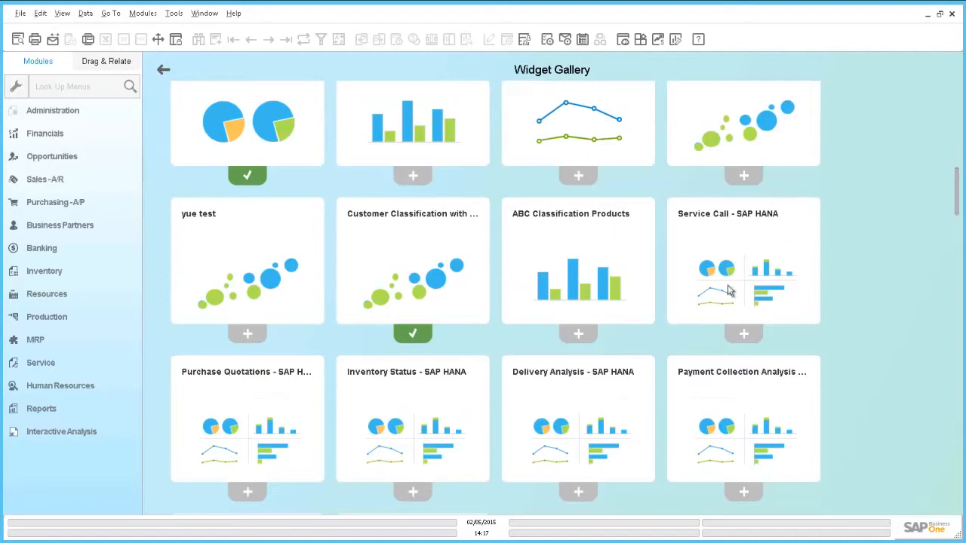
click(576, 333)
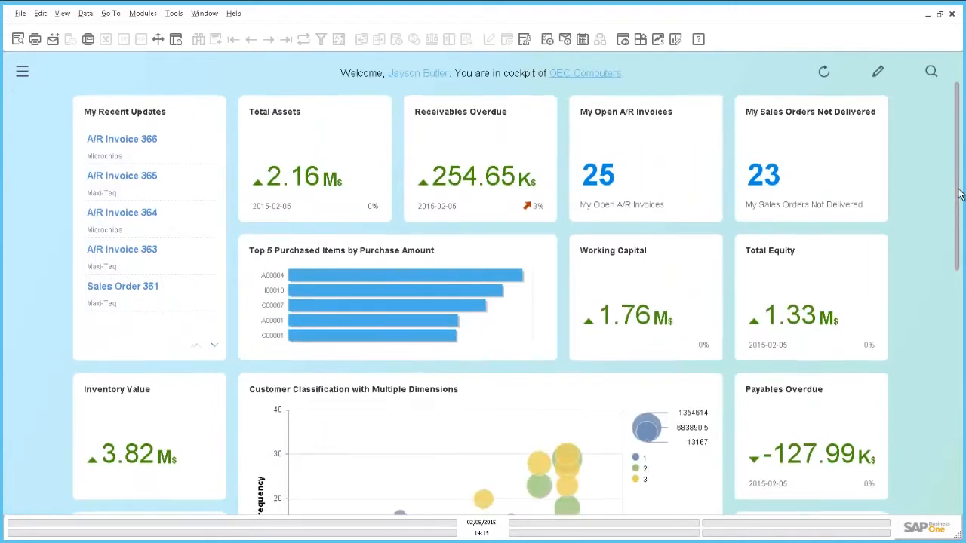
- Examine the sales amounts of individual product bars in the cockpit's ABC Classification Products chart
drag(959, 184, 933, 458)
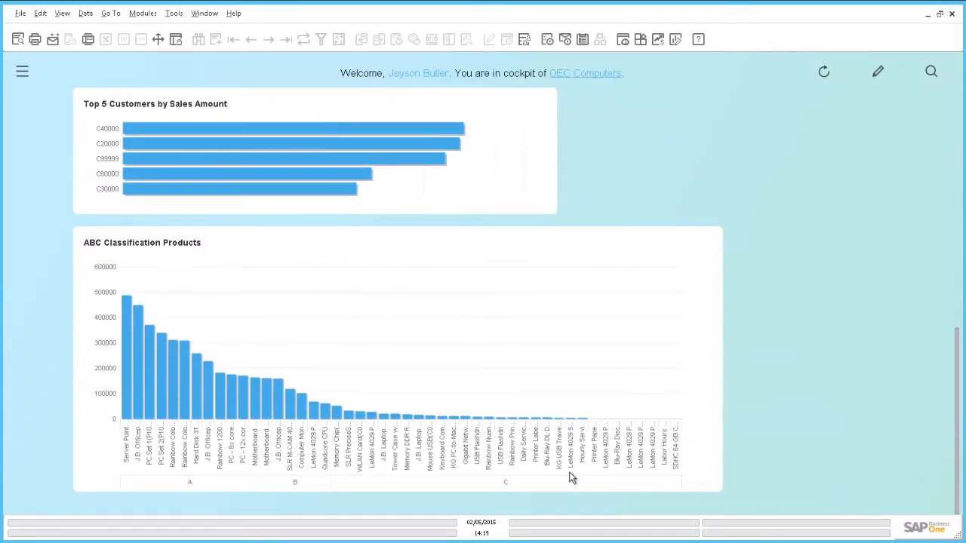
mouse_move(206, 412)
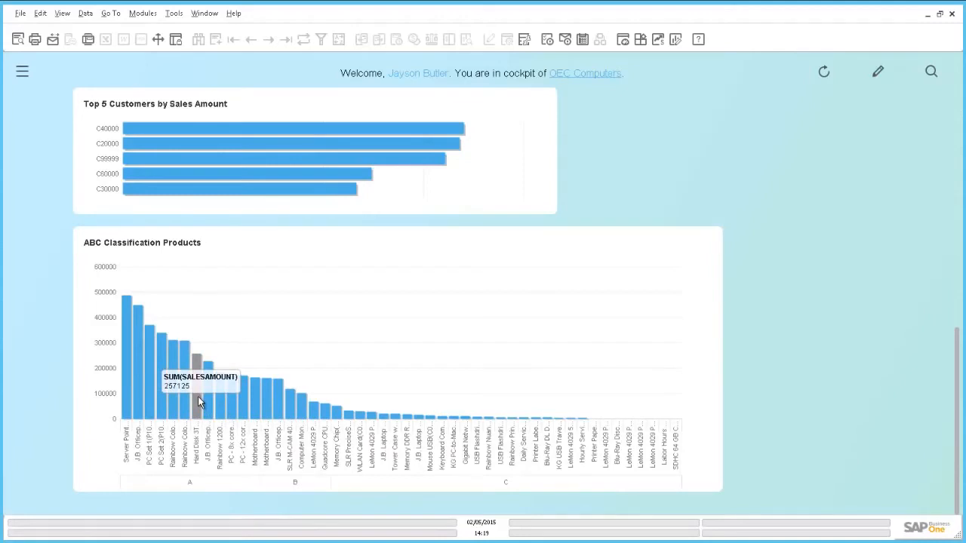
mouse_move(259, 408)
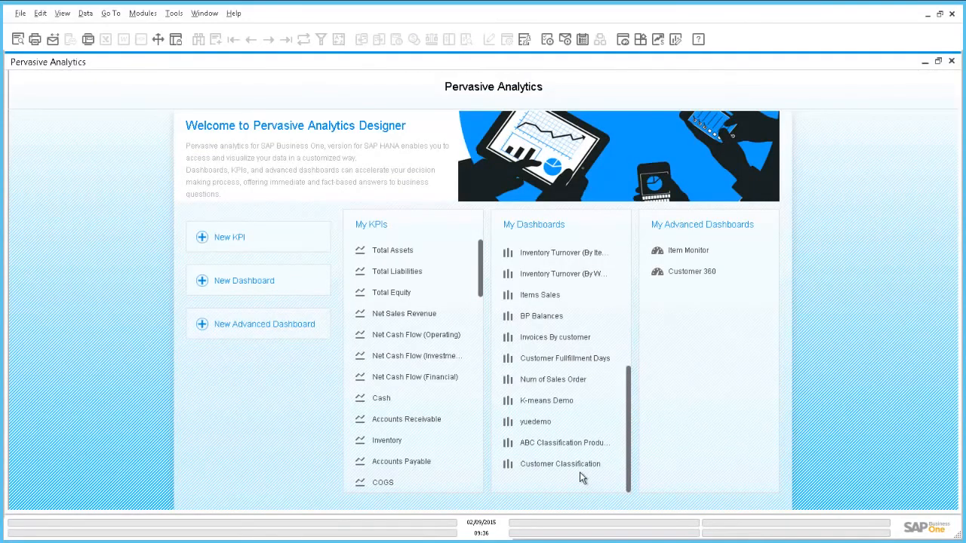
- Open the Customer Classification dashboard for editing and set its K-Means Clustering strategy to 4 clusters
click(582, 470)
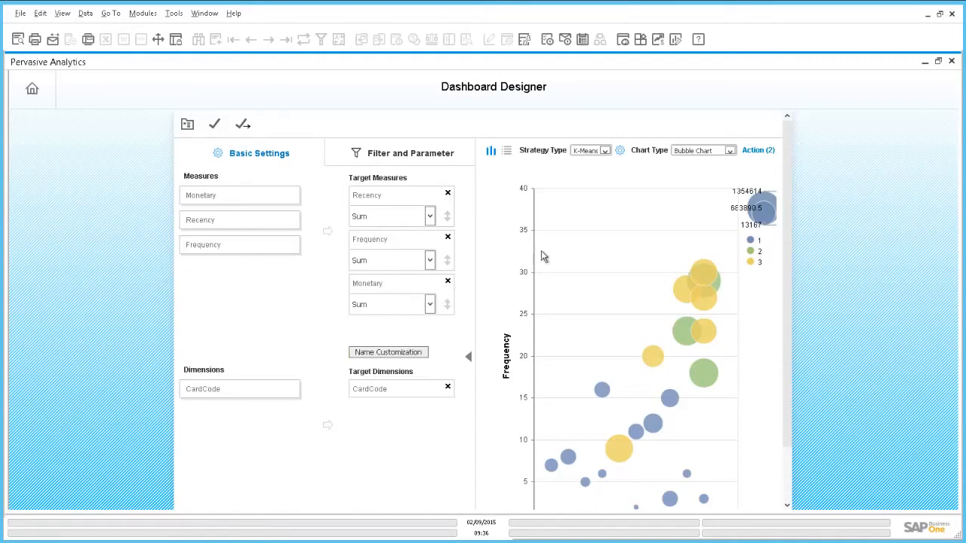
click(604, 150)
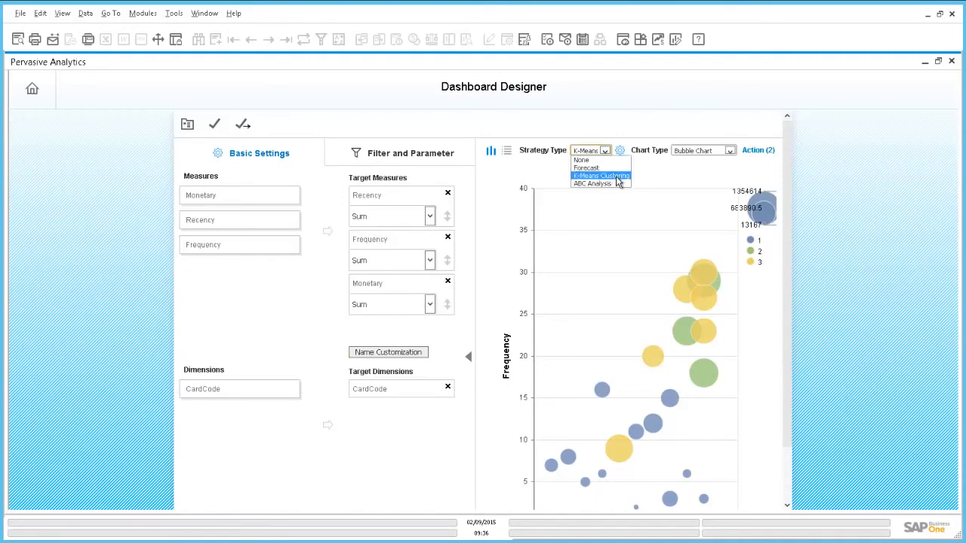
click(616, 178)
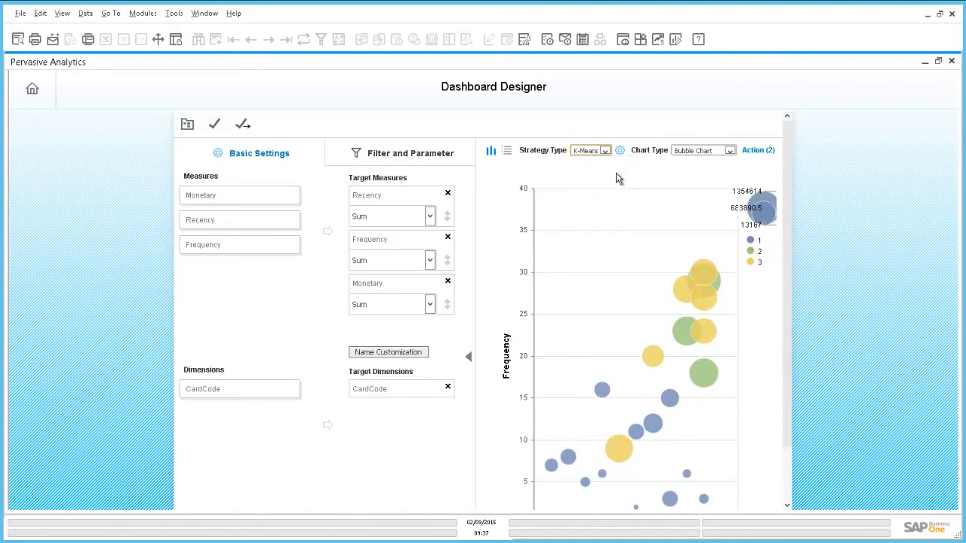
click(619, 151)
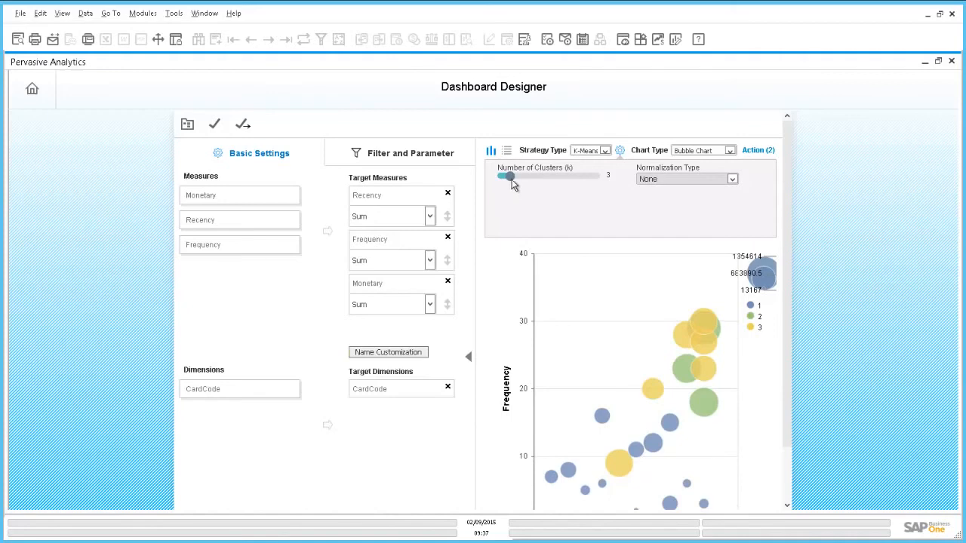
drag(511, 181, 520, 183)
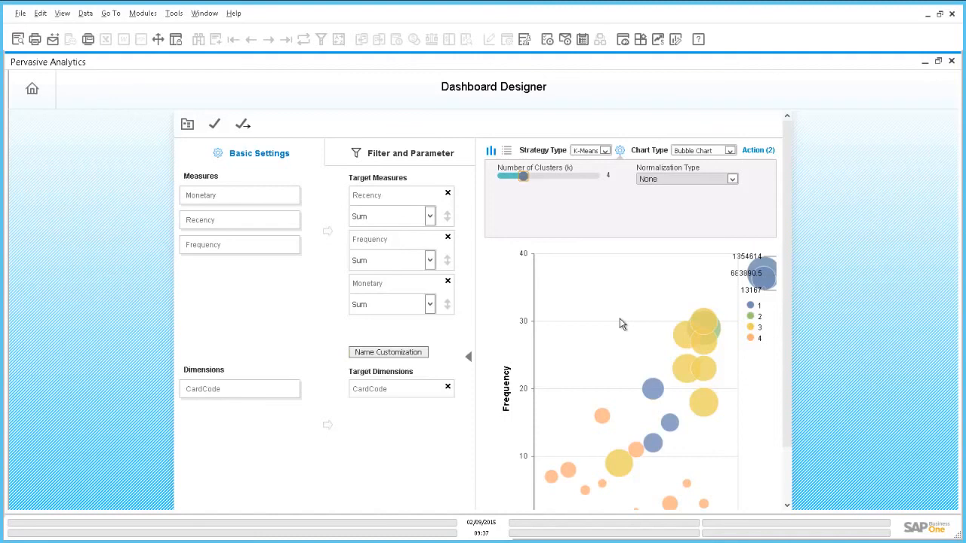
- Save the dashboard under the name Customer Classification and inspect a customer bubble's details in its cockpit chart
click(215, 125)
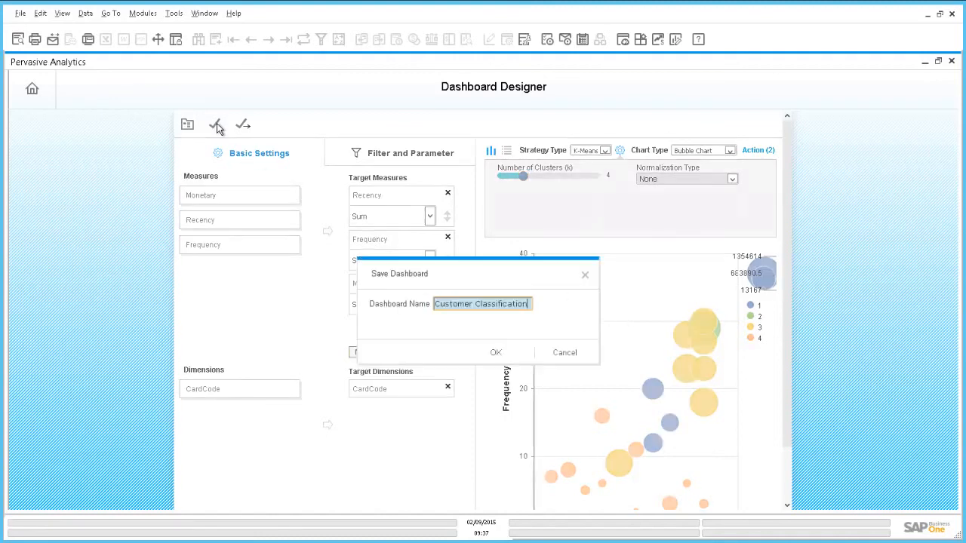
click(493, 352)
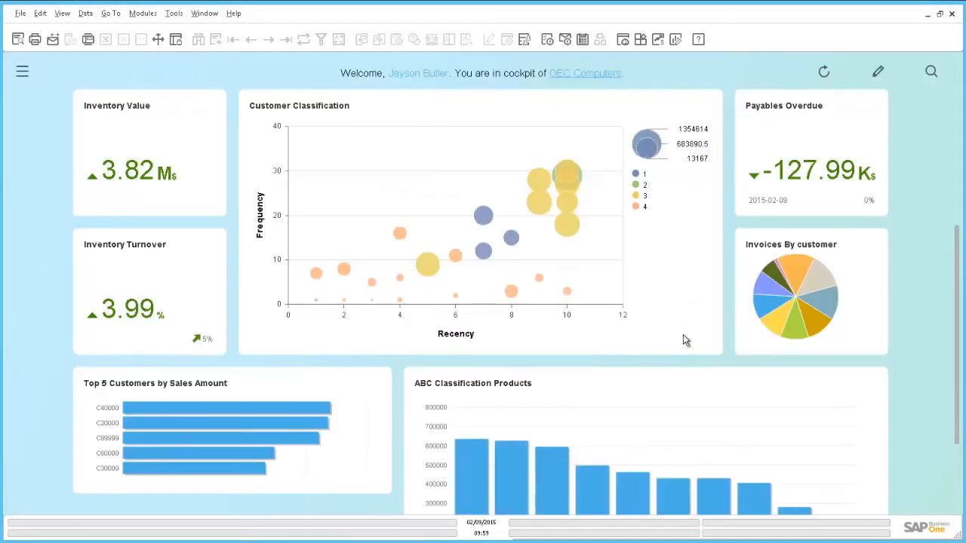
mouse_move(569, 229)
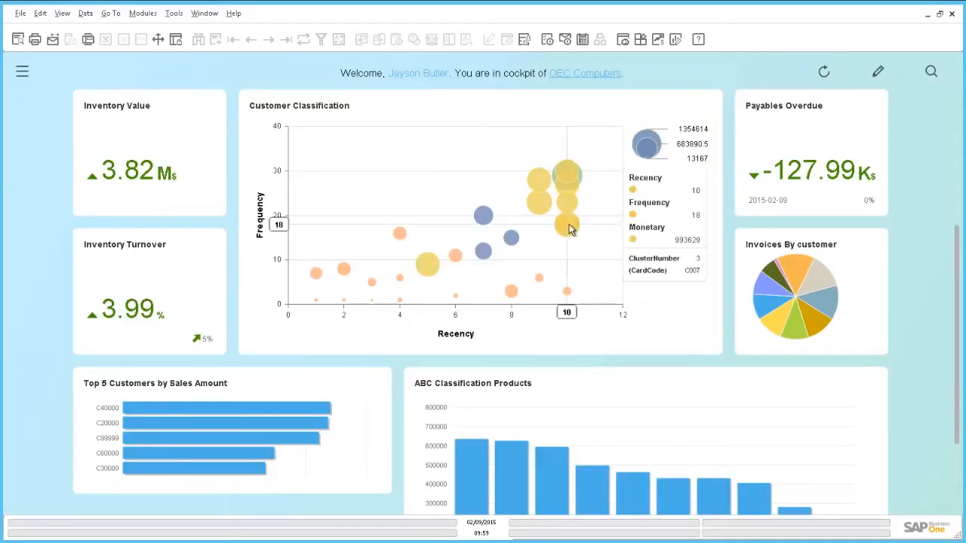